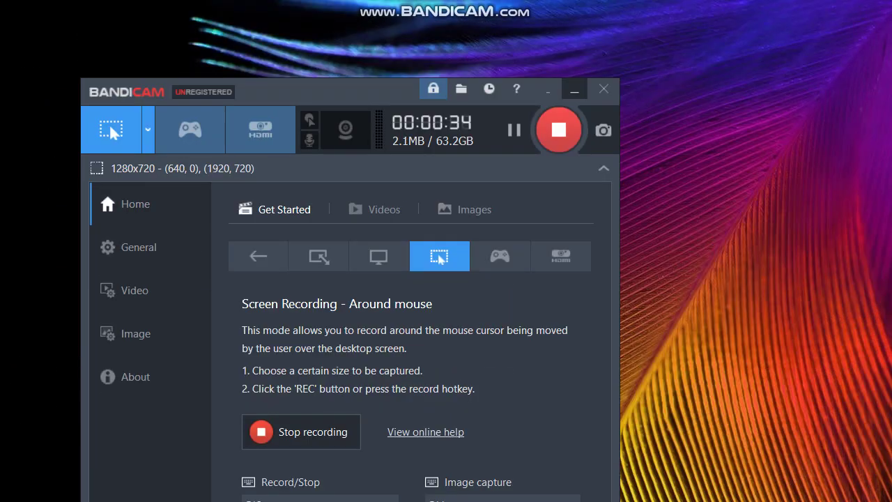
# Step: Bring back the Notepad agenda on merging PDFs with PdfMerge, then save and close it
pyautogui.click(509, 219)
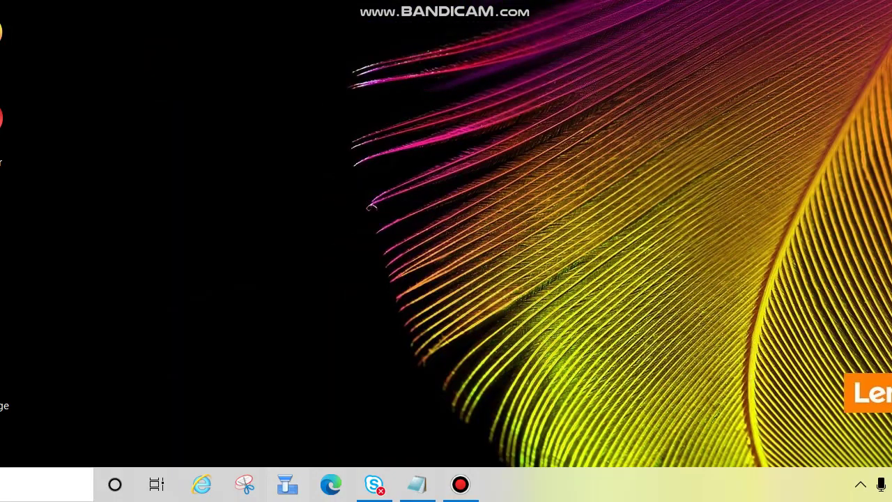
pyautogui.click(414, 484)
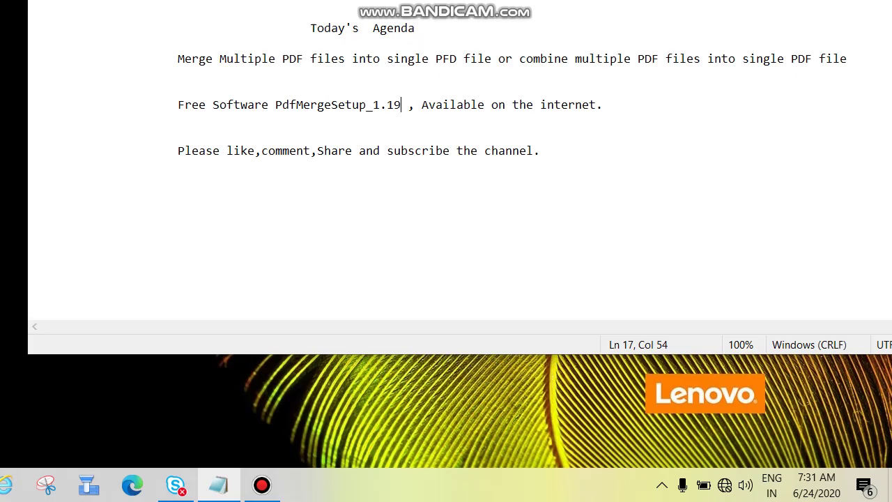
pyautogui.hotkey('ctrl', 's')
pyautogui.hotkey('alt', 'F4')
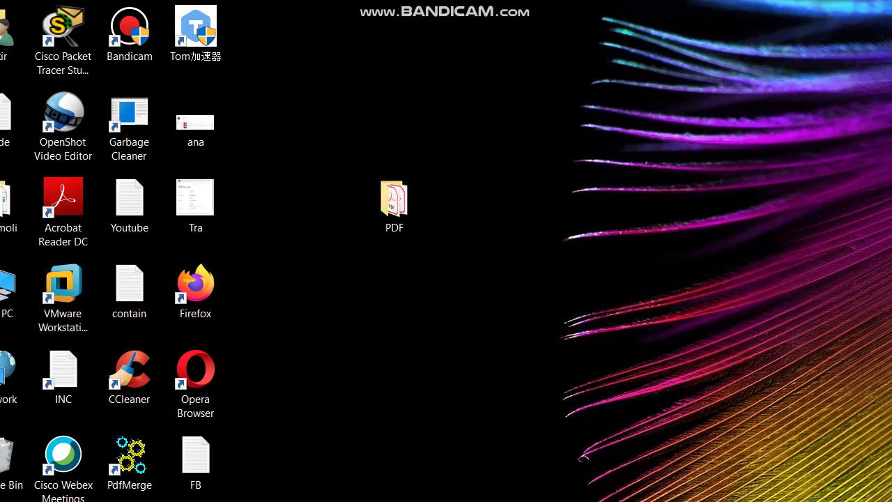
# Step: Open the desktop PDF folder to list its five PDF files
pyautogui.doubleClick(394, 205)
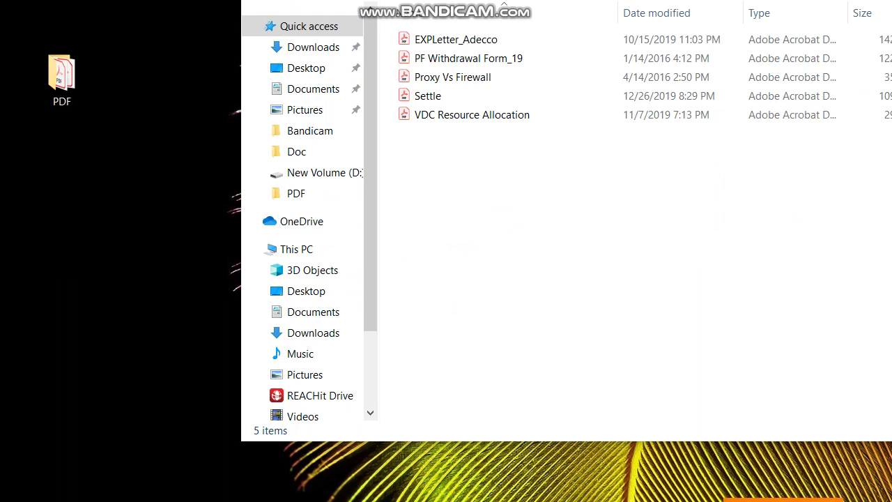
# Step: Preview EXPLetter_Adecco in Acrobat Reader, close it, and open PF Withdrawal Form_19
pyautogui.doubleClick(456, 39)
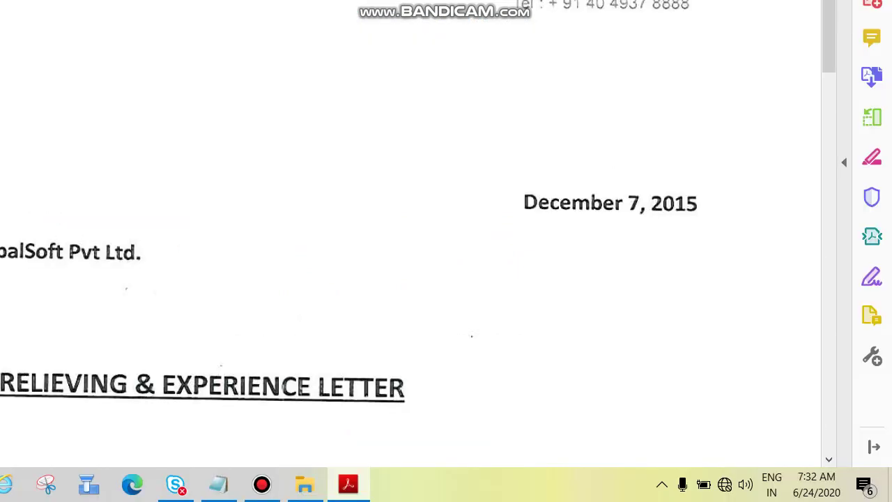
pyautogui.click(868, 7)
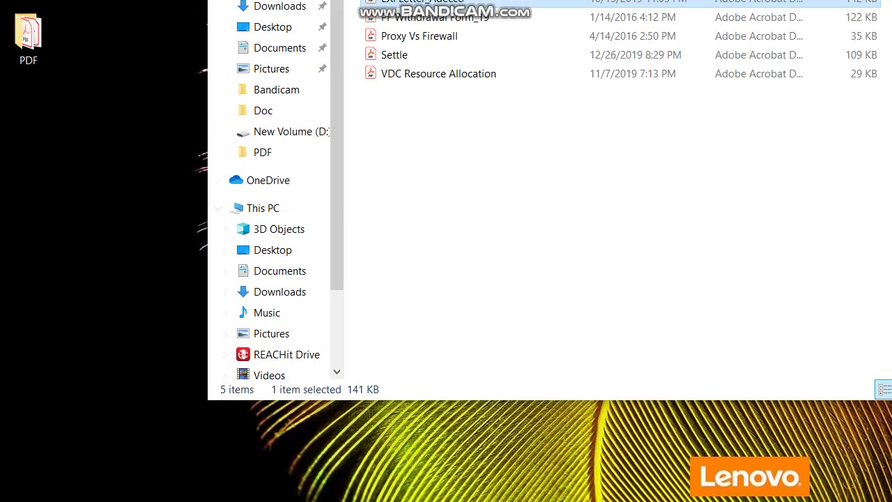
pyautogui.doubleClick(432, 17)
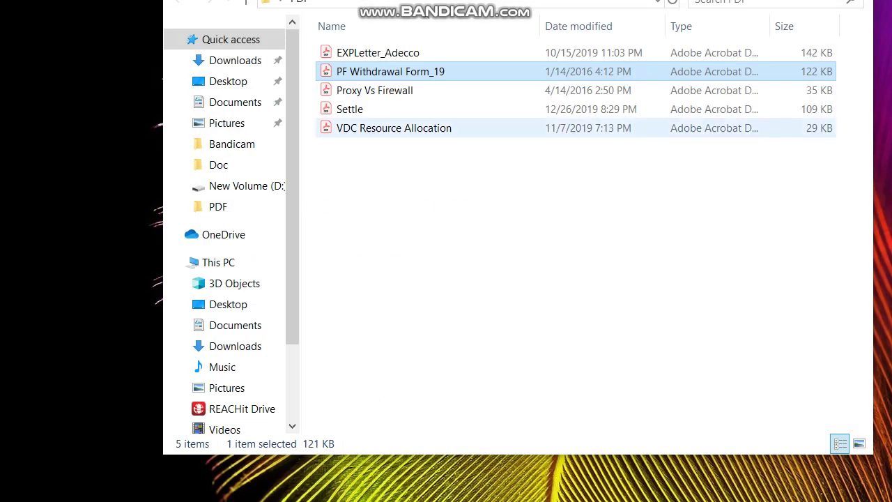
# Step: Page through Proxy Vs Firewall from last to first page, then open Settle
pyautogui.doubleClick(374, 117)
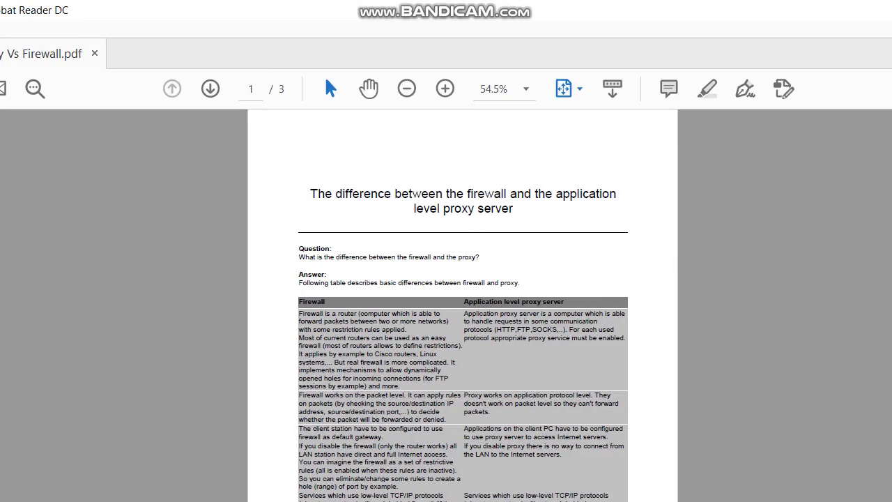
pyautogui.press('End')
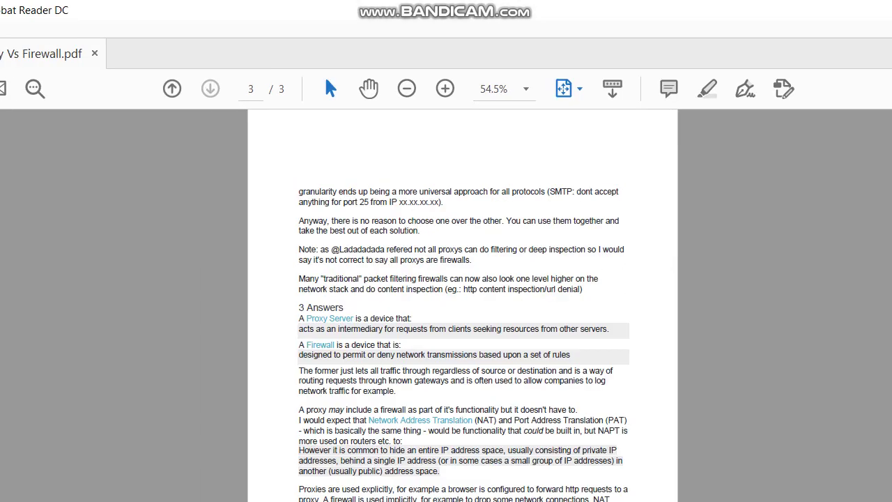
pyautogui.press('Home')
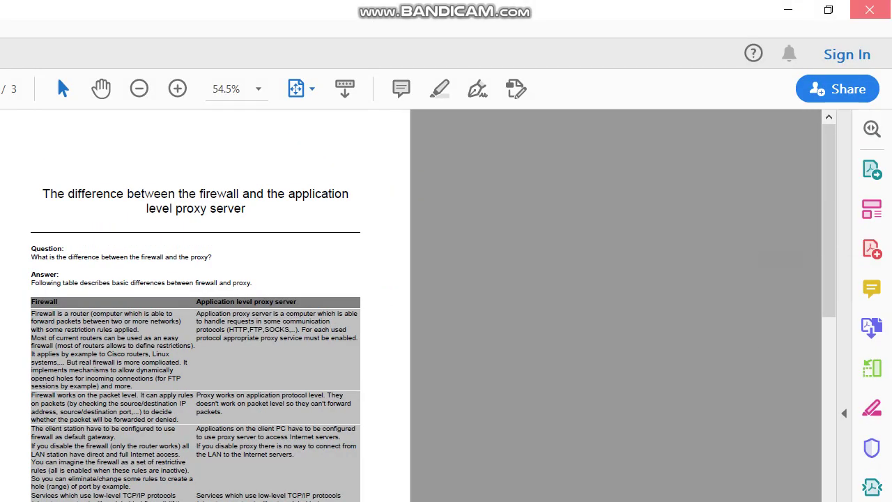
pyautogui.click(869, 10)
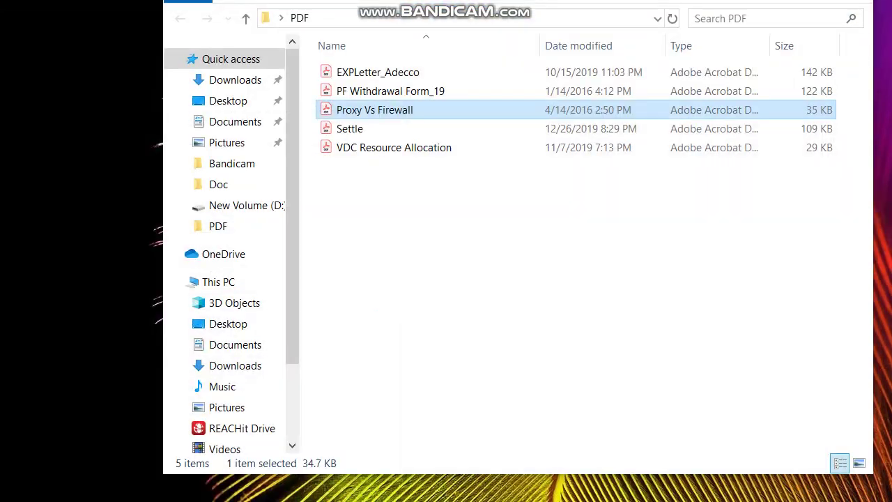
pyautogui.click(349, 128)
pyautogui.press('Return')
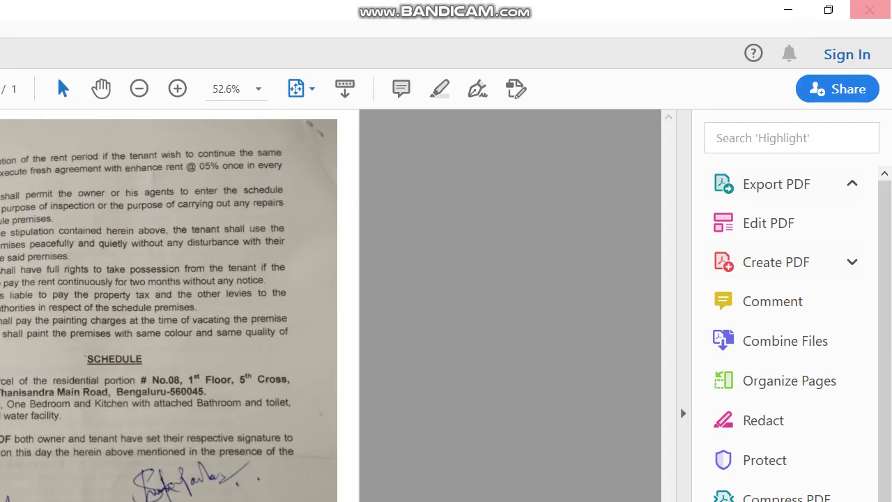
# Step: Close Settle and preview VDC Resource Allocation with the Tools pane collapsed
pyautogui.click(870, 10)
pyautogui.press('Down')
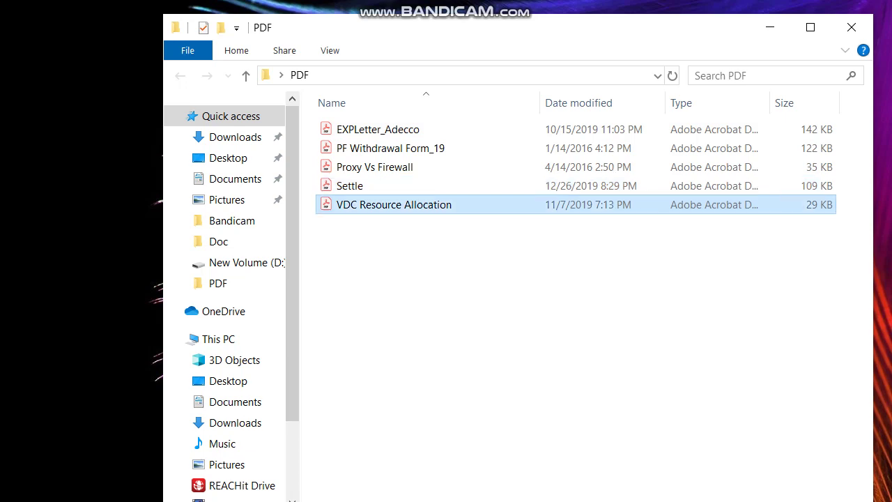
pyautogui.press('Return')
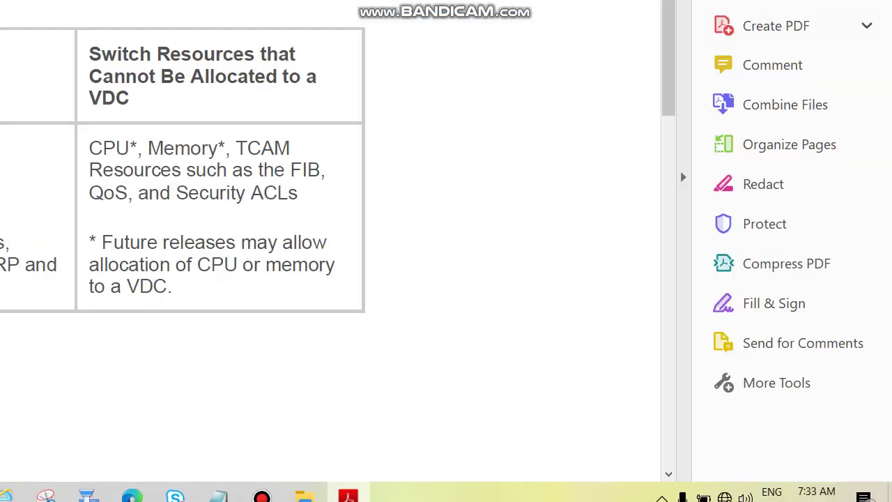
pyautogui.hotkey('shift', 'F4')
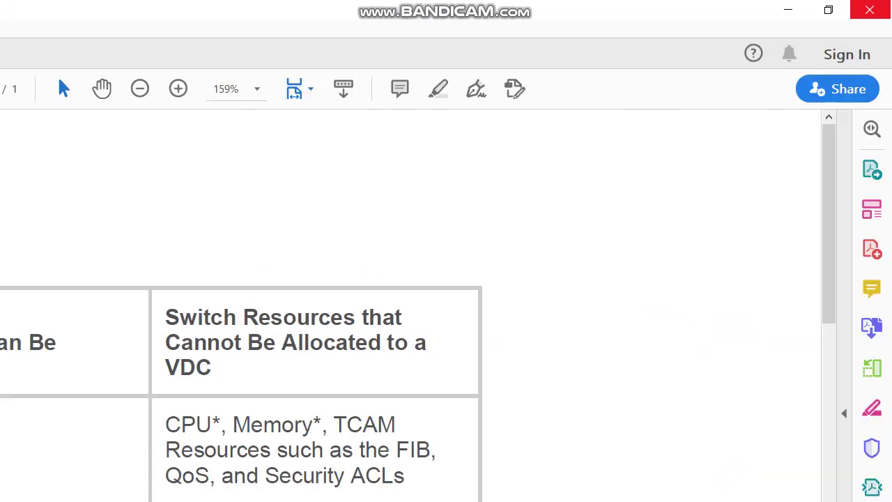
pyautogui.click(869, 10)
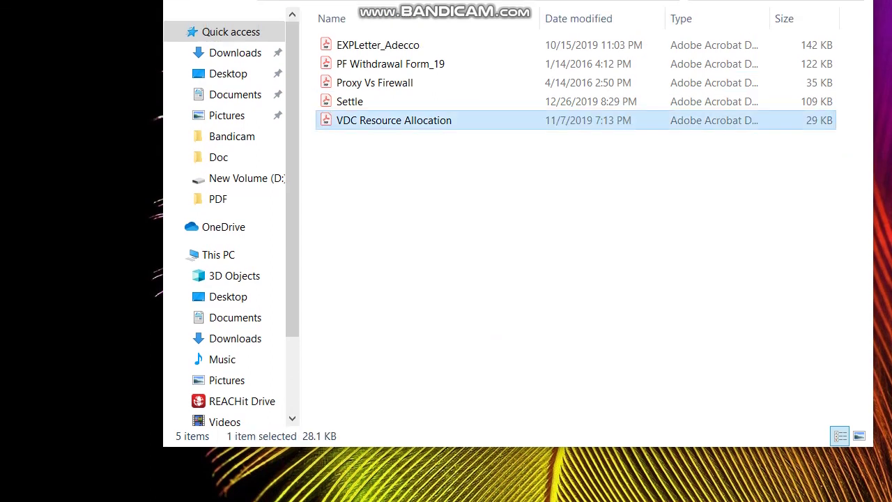
# Step: Move the file selection back up to EXPLetter_Adecco in the PDF folder
pyautogui.press('Up')
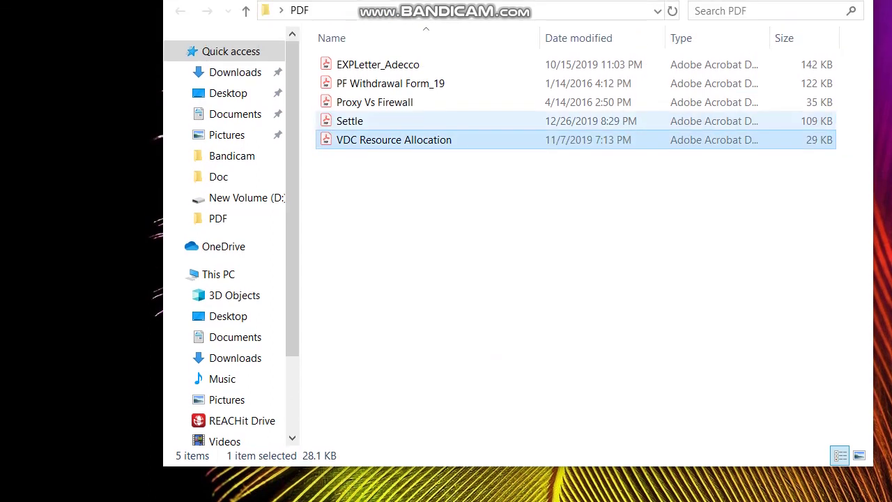
pyautogui.press('Up')
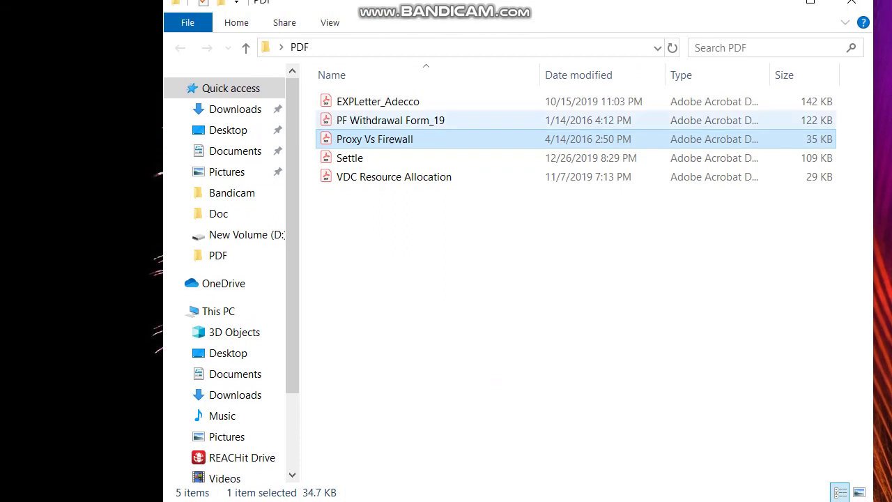
pyautogui.press('Up')
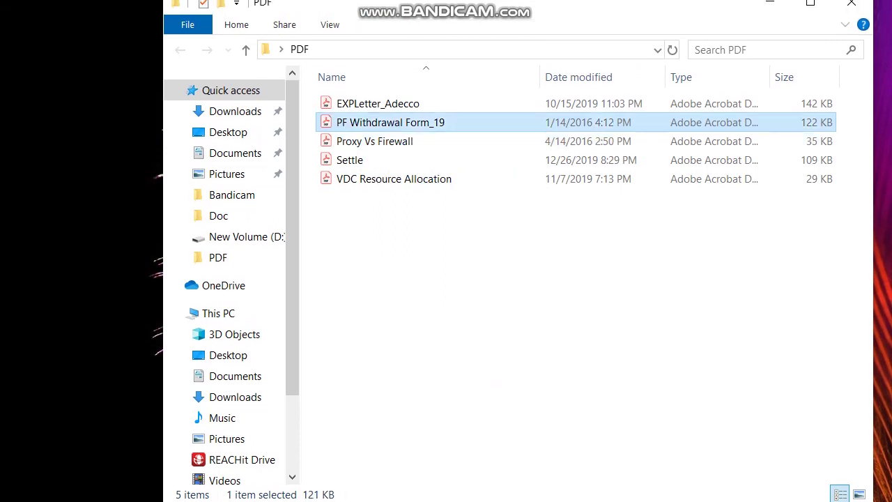
pyautogui.press('Up')
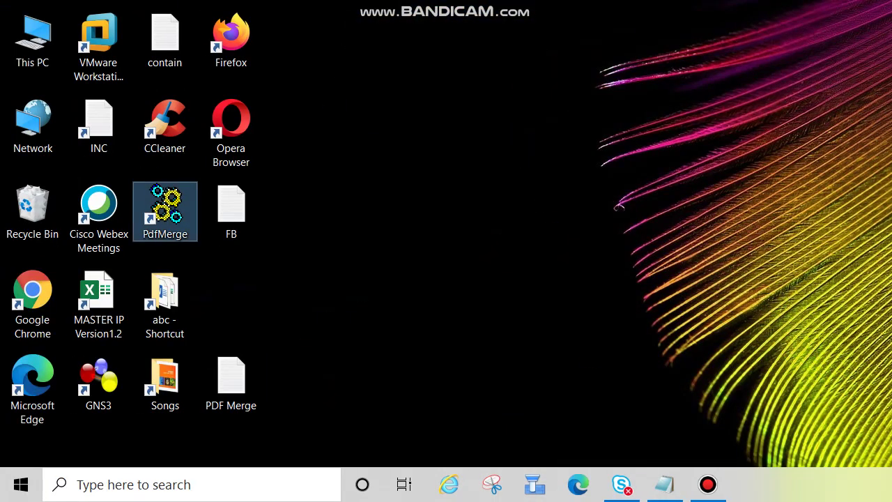
# Step: Launch PdfMerge from its desktop shortcut
pyautogui.doubleClick(165, 209)
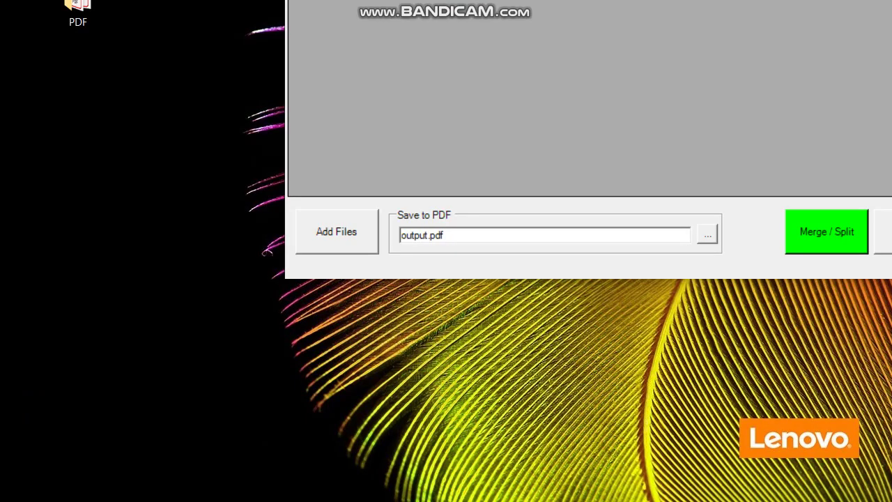
# Step: Browse Add PDF Files to D:\Form-16_HDFC_LIC_PF, then cancel without adding anything
pyautogui.click(337, 232)
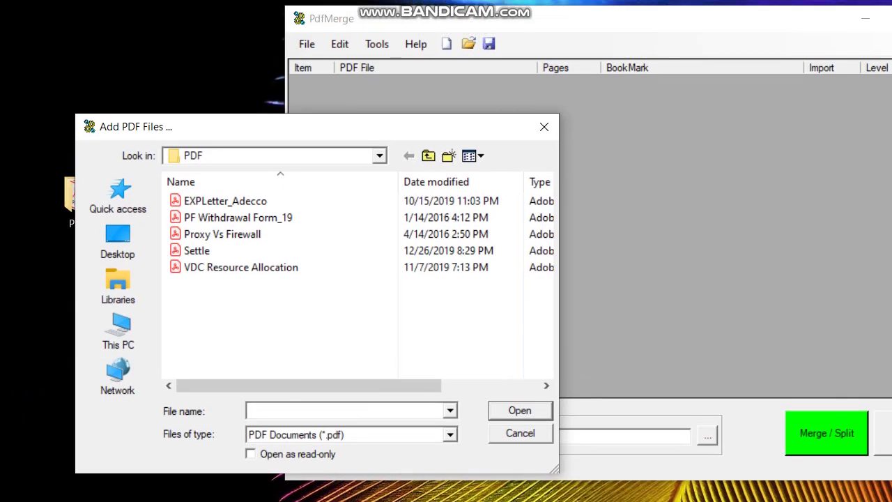
pyautogui.moveTo(278, 79); pyautogui.dragTo(519, 49)
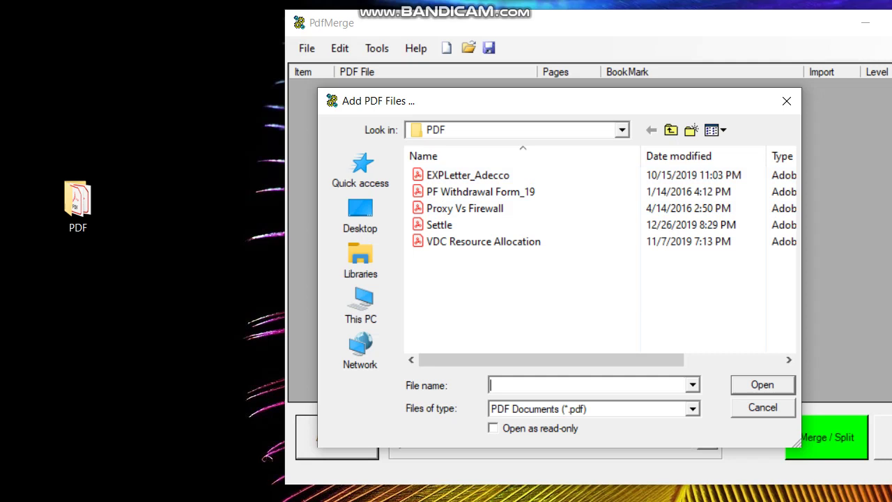
pyautogui.click(360, 306)
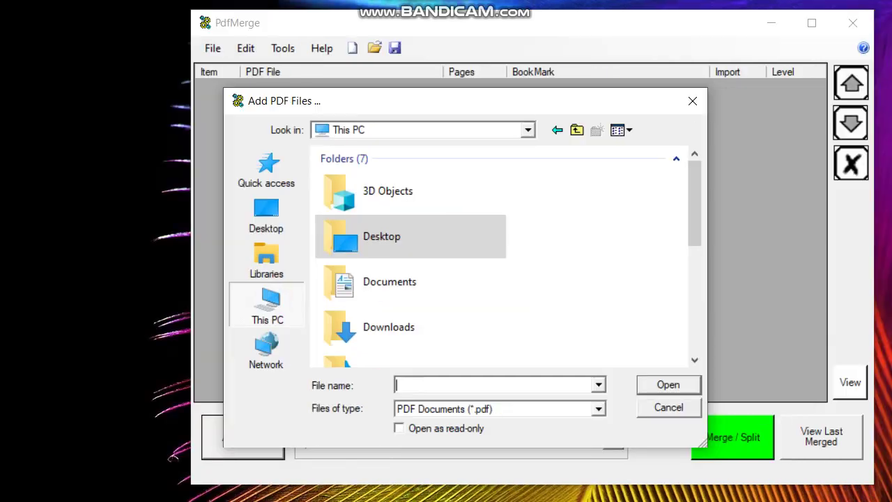
pyautogui.scroll(-5, 411, 320)
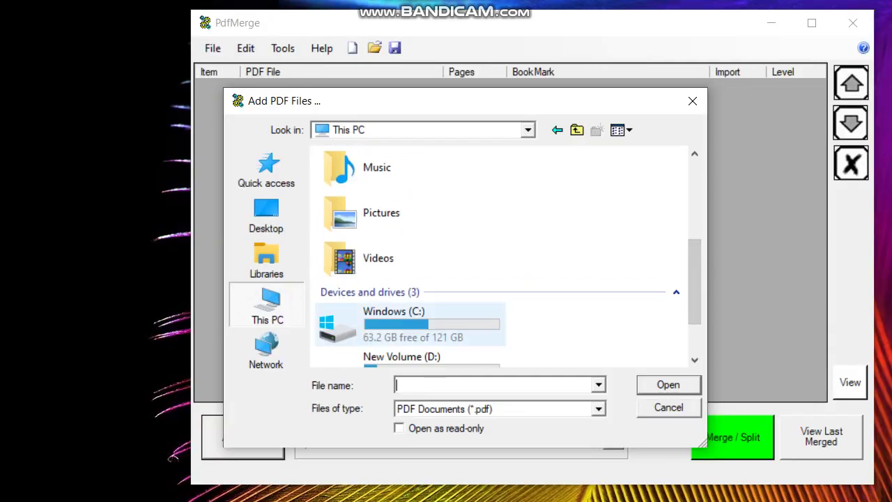
pyautogui.scroll(-2, 411, 296)
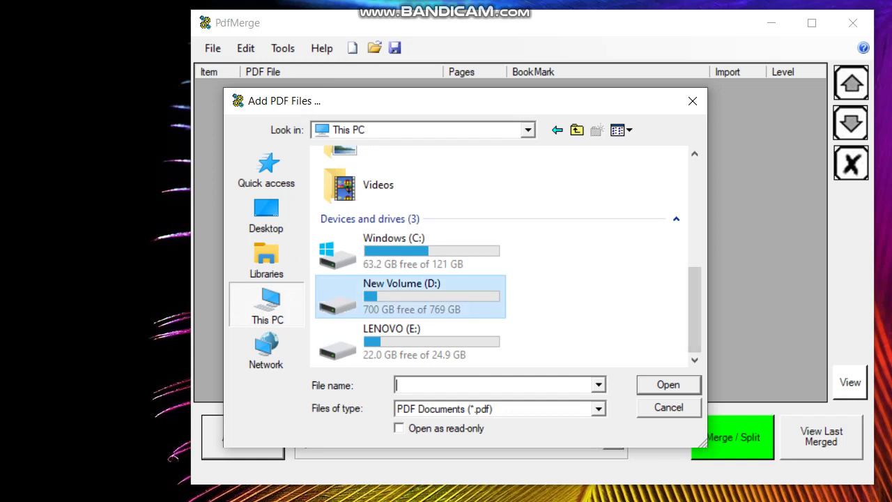
pyautogui.doubleClick(411, 296)
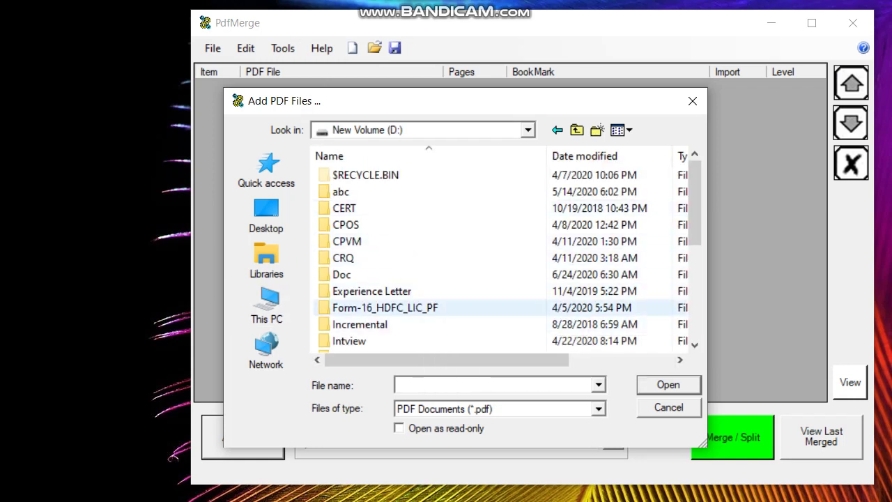
pyautogui.doubleClick(386, 307)
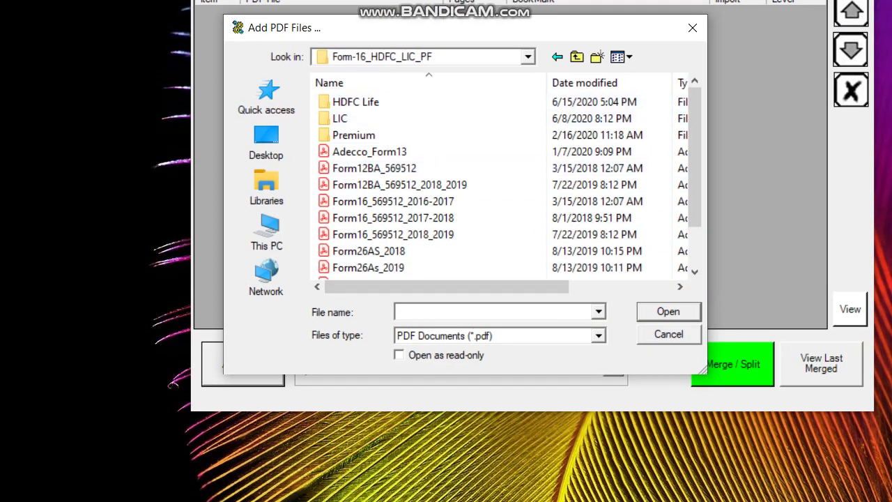
pyautogui.press('Escape')
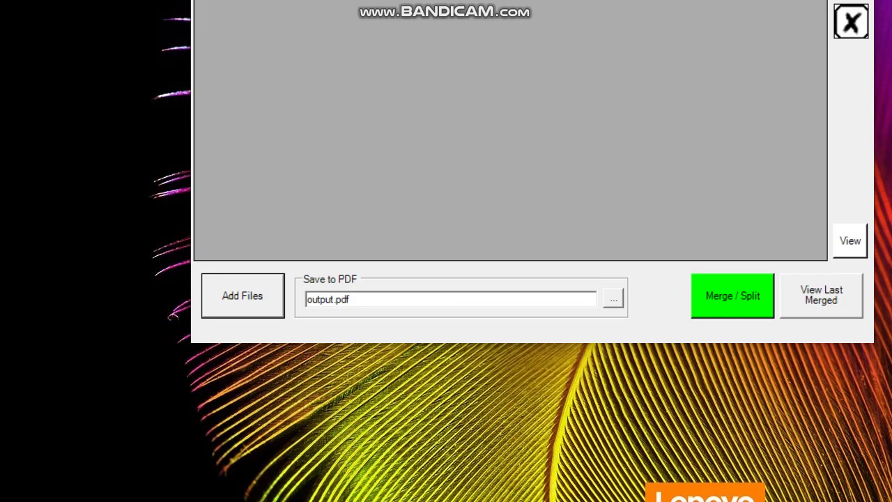
# Step: Add all five PDFs, EXPLetter_Adecco through VDC Resource Allocation, from the desktop PDF folder
pyautogui.press('Return')
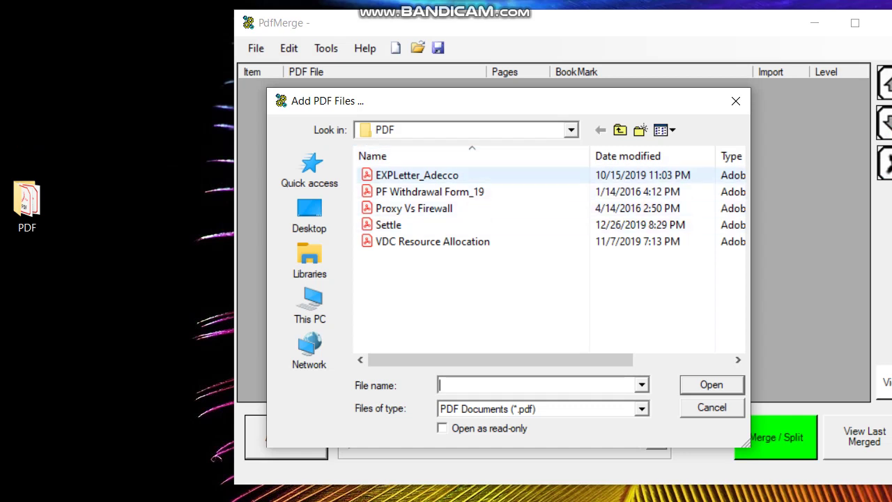
pyautogui.click(416, 175)
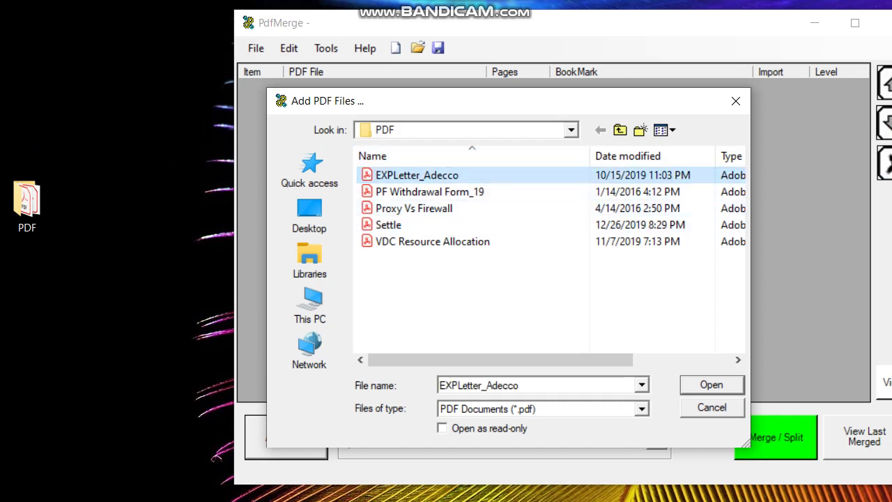
pyautogui.keyDown('ctrl'); pyautogui.click(429, 192); pyautogui.keyUp('ctrl')
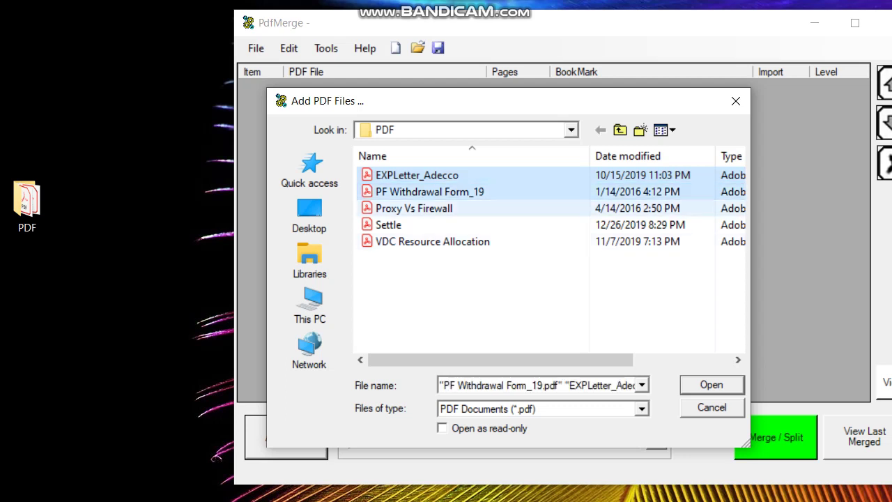
pyautogui.keyDown('ctrl'); pyautogui.click(414, 207); pyautogui.keyUp('ctrl')
pyautogui.keyDown('ctrl'); pyautogui.click(389, 225); pyautogui.keyUp('ctrl')
pyautogui.keyDown('ctrl'); pyautogui.click(432, 242); pyautogui.keyUp('ctrl')
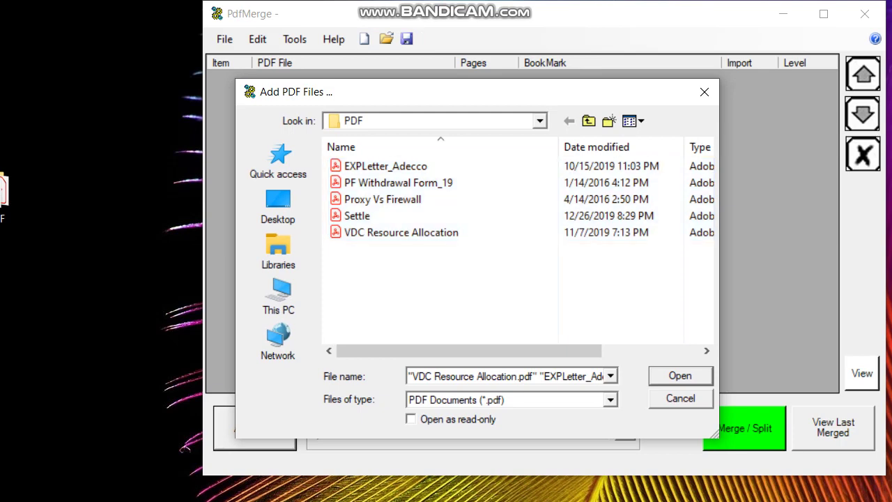
pyautogui.click(385, 166)
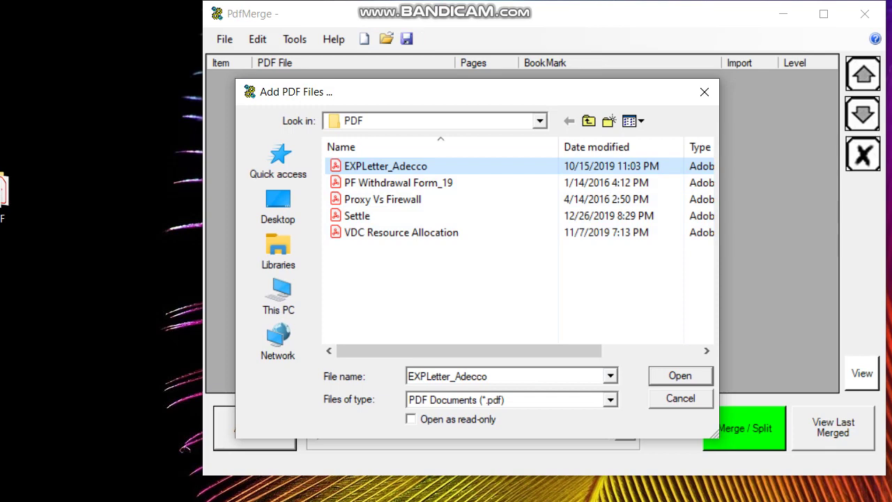
pyautogui.keyDown('shift'); pyautogui.click(401, 232); pyautogui.keyUp('shift')
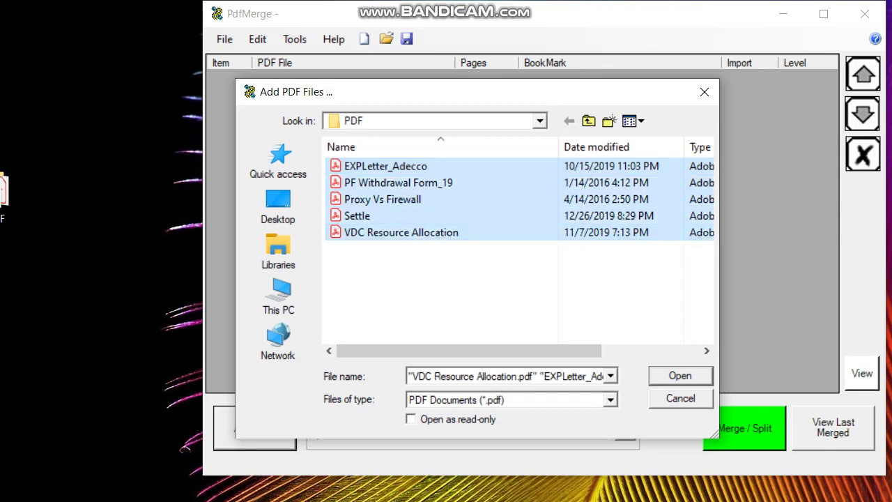
pyautogui.press('Return')
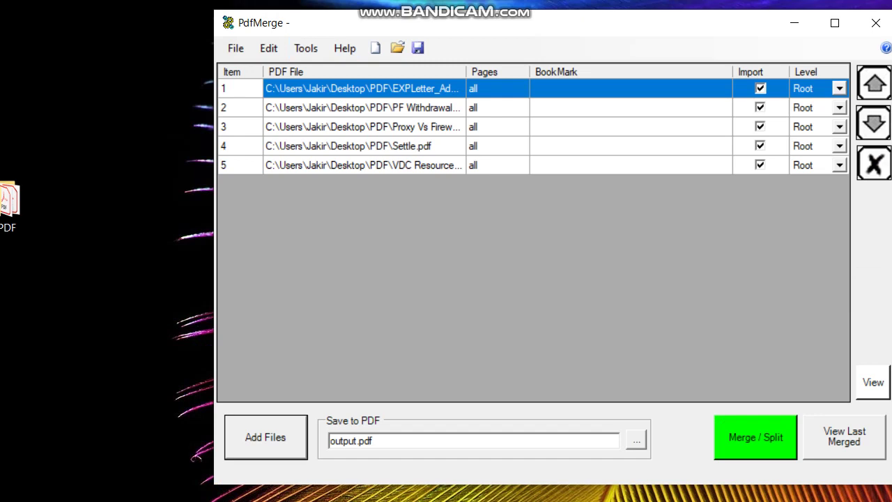
# Step: Move VDC Resource Allocation to the top and PF Withdrawal Form_19 to the bottom
pyautogui.press('End')
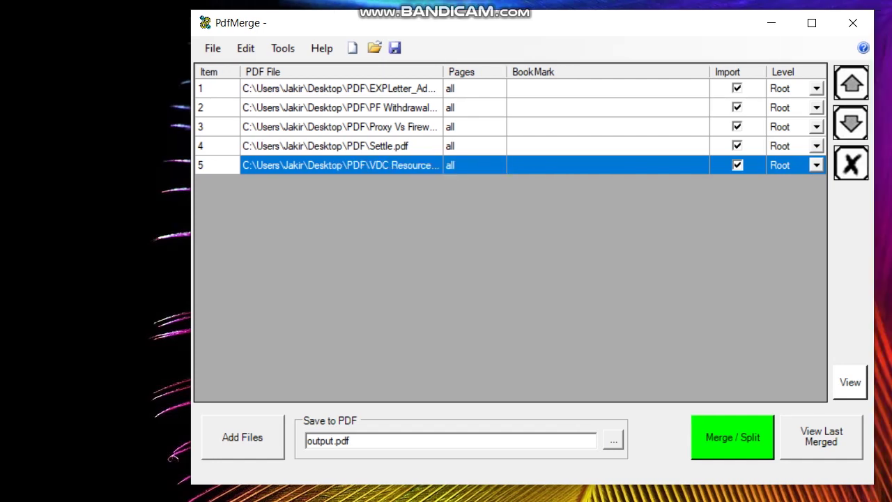
pyautogui.click(850, 83)
pyautogui.click(850, 83)
pyautogui.click(850, 83)
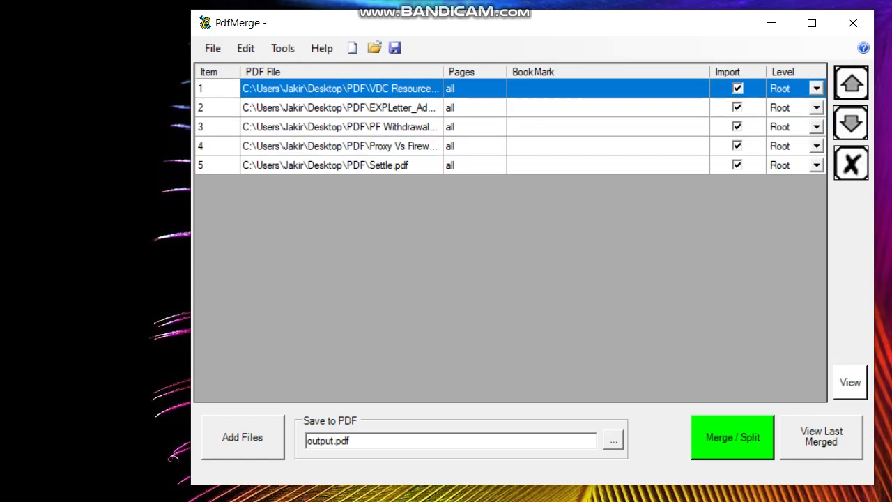
pyautogui.click(334, 126)
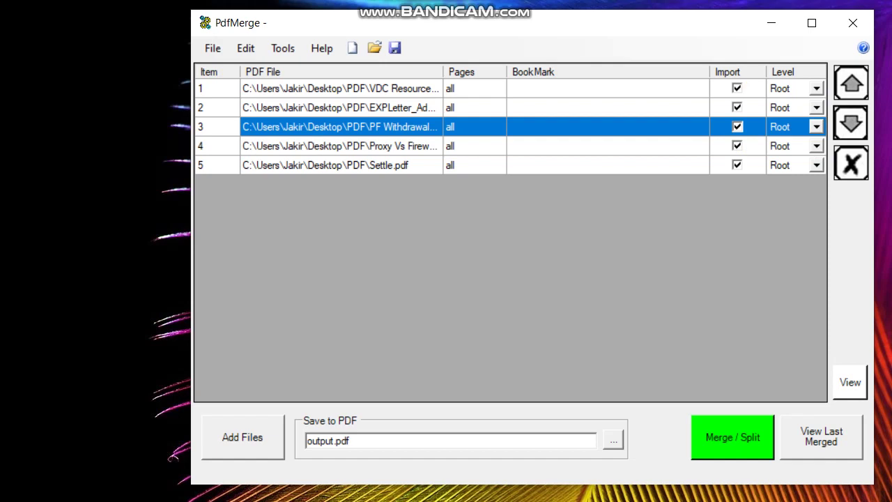
pyautogui.click(850, 122)
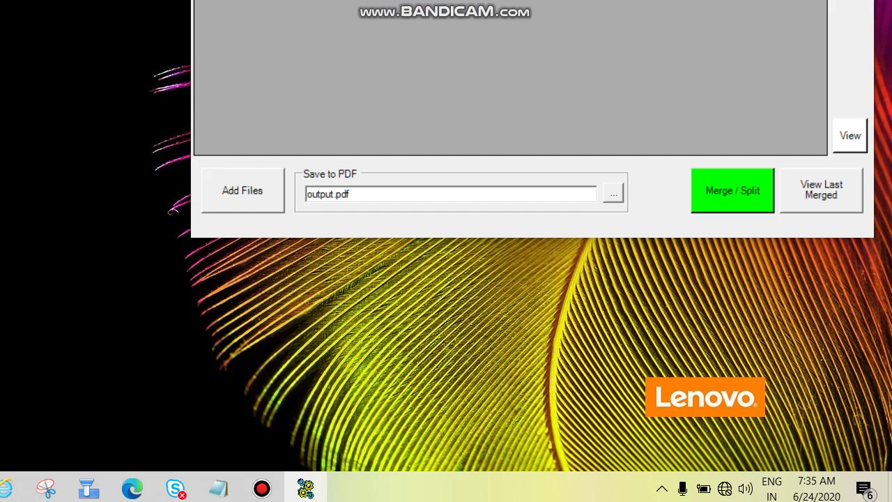
# Step: Choose the abc folder on drive D and name the output output_24_2020
pyautogui.click(613, 193)
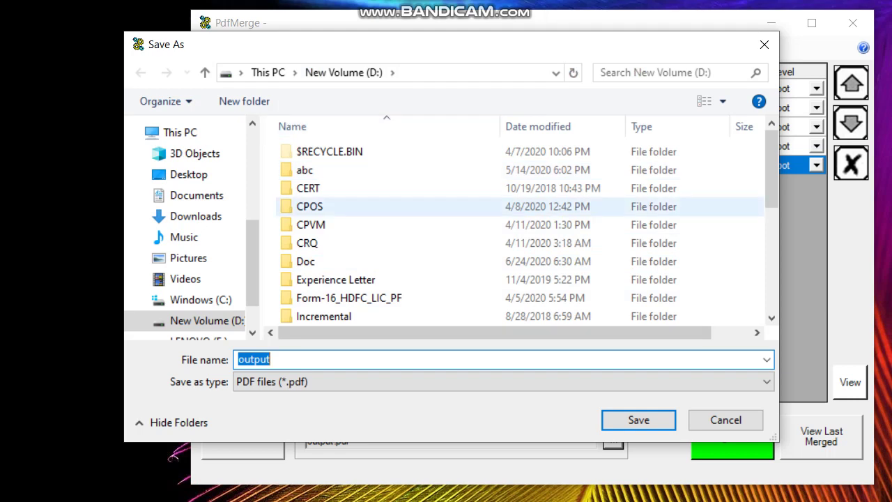
pyautogui.scroll(-1, 418, 187)
pyautogui.scroll(-1, 418, 187)
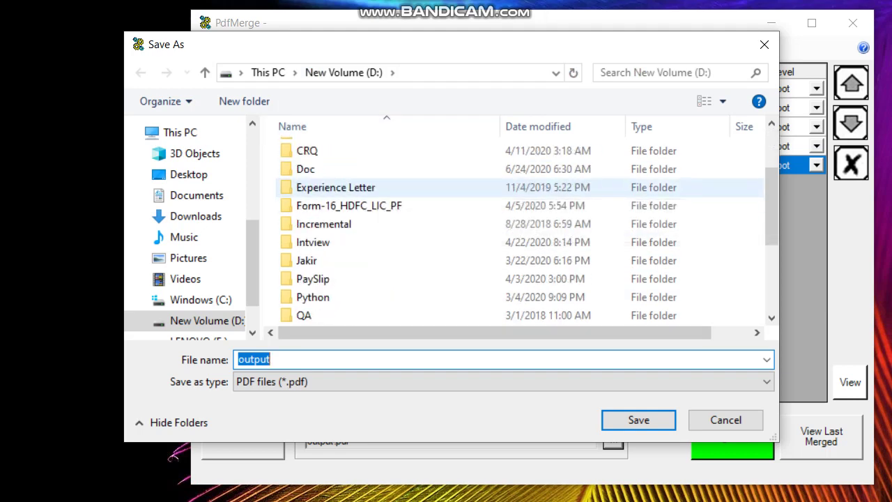
pyautogui.scroll(2, 418, 209)
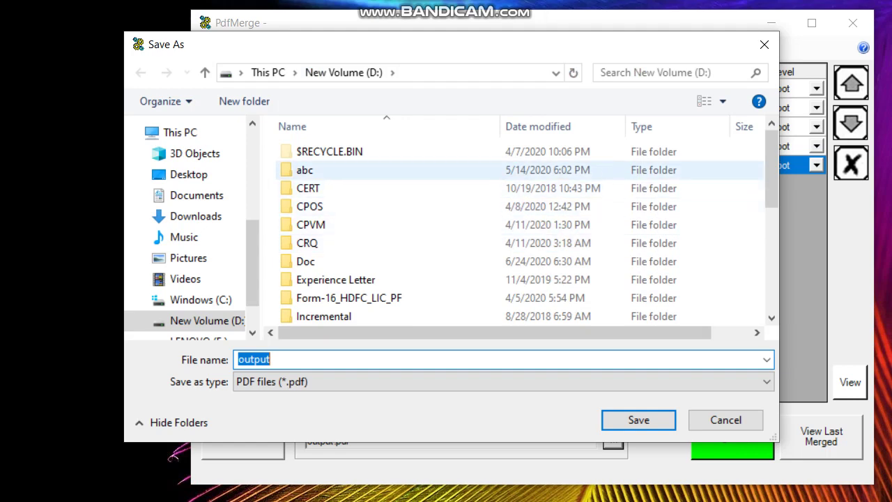
pyautogui.doubleClick(305, 170)
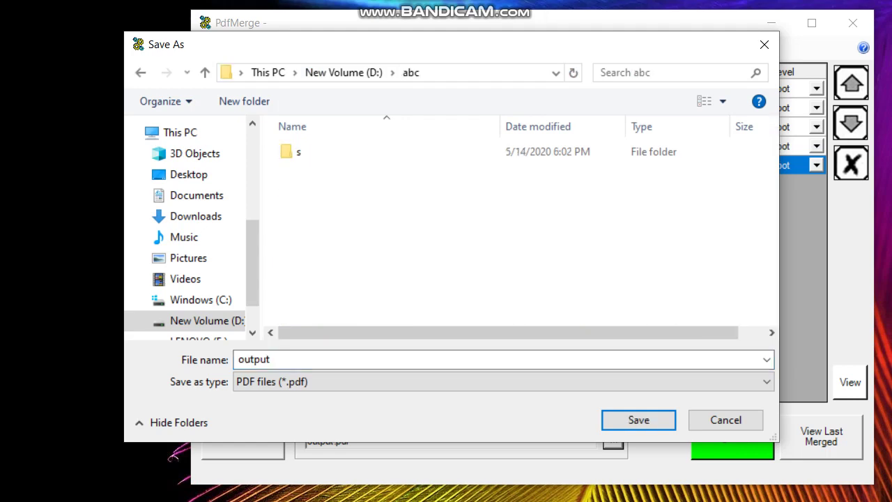
pyautogui.press('Tab')
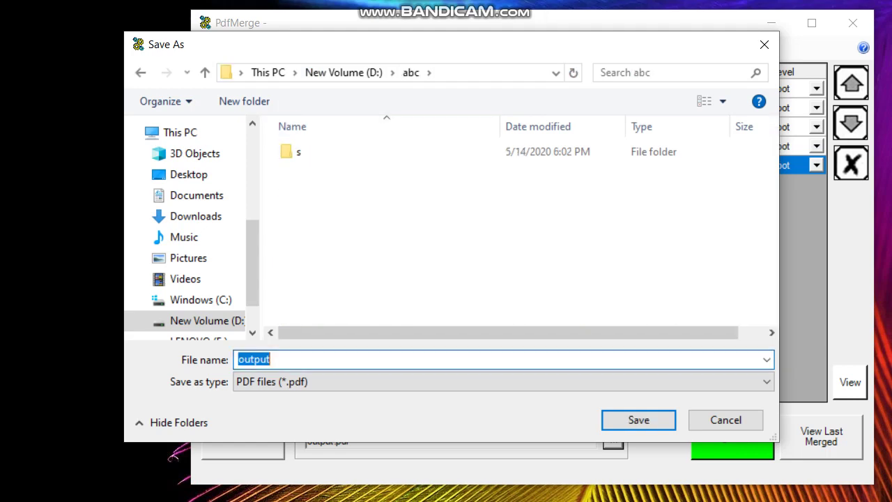
pyautogui.press('End')
pyautogui.write('_')
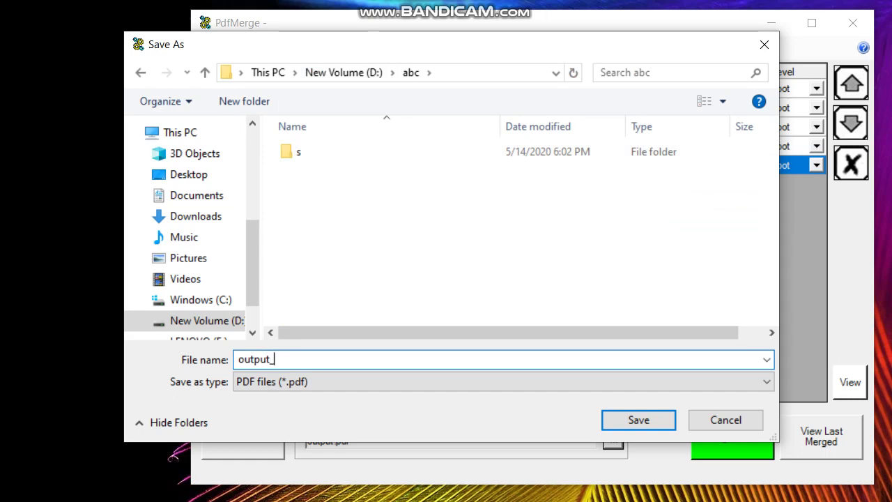
pyautogui.write('24')
pyautogui.write('_2020')
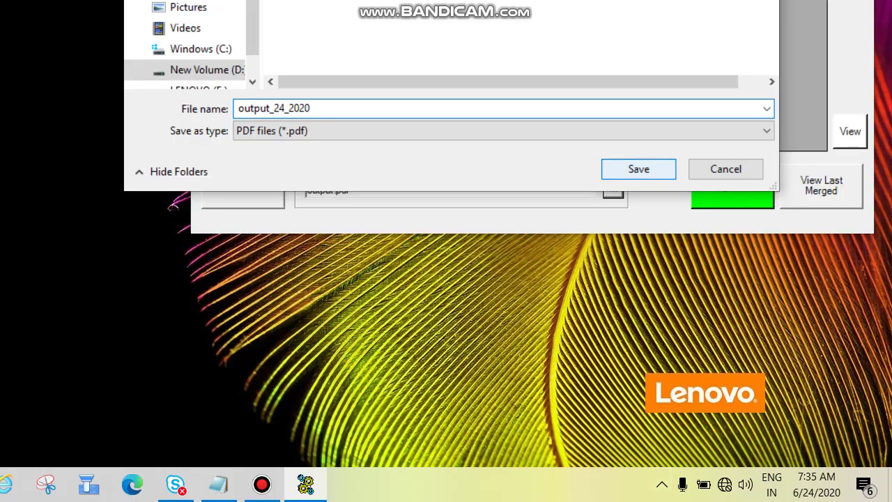
# Step: Merge into D:\abc\output_24_2020.pdf and open the 8-page result in Acrobat Reader
pyautogui.click(636, 167)
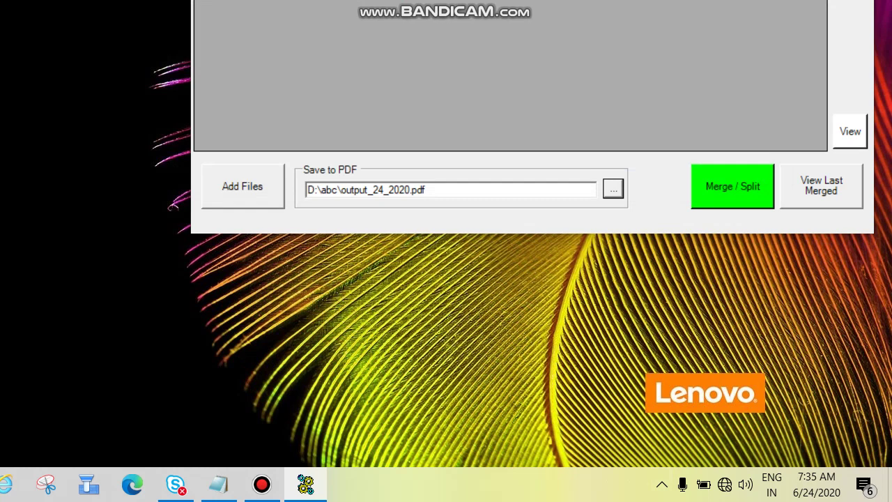
pyautogui.press('Tab')
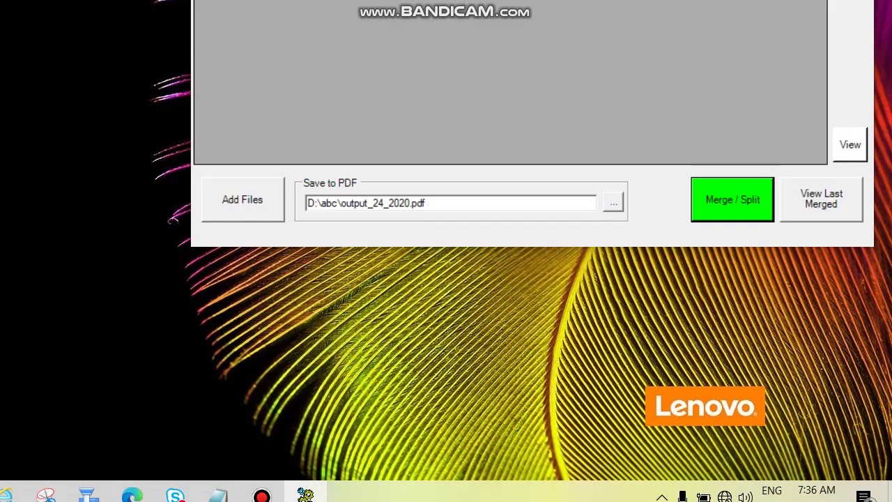
pyautogui.press('Tab')
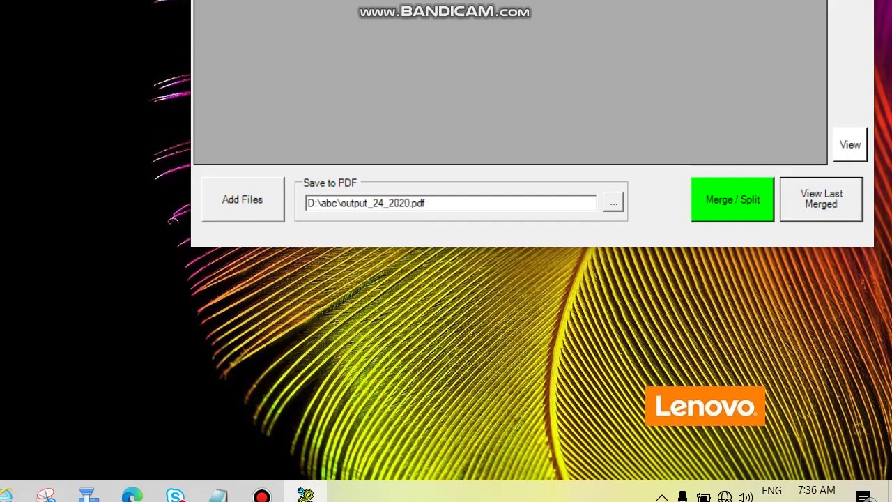
pyautogui.press('Return')
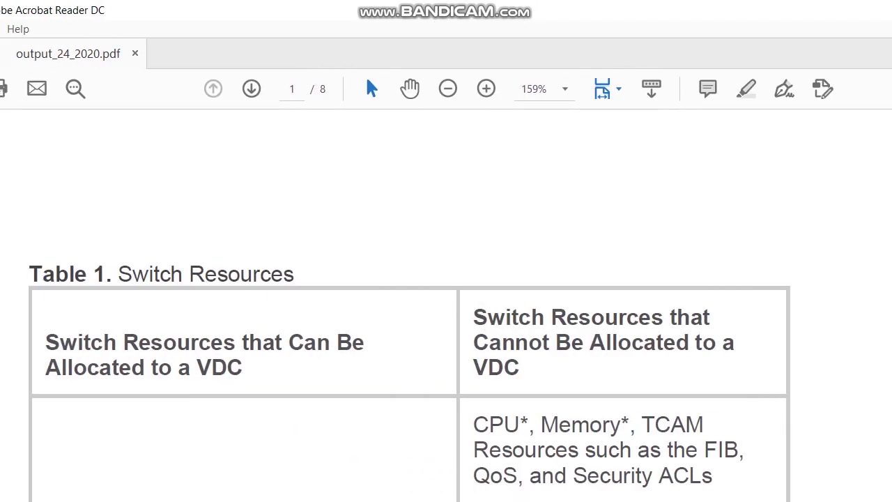
# Step: Scroll down and back up through page 1 of output_24_2020.pdf to inspect it
pyautogui.scroll(-4, 446, 307)
pyautogui.scroll(-3, 446, 307)
pyautogui.scroll(2, 446, 307)
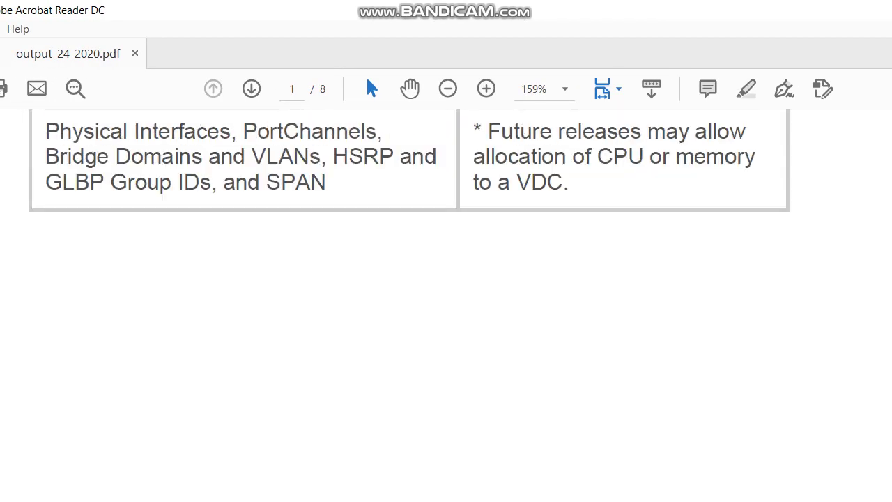
pyautogui.scroll(-2, 446, 306)
pyautogui.scroll(2, 446, 306)
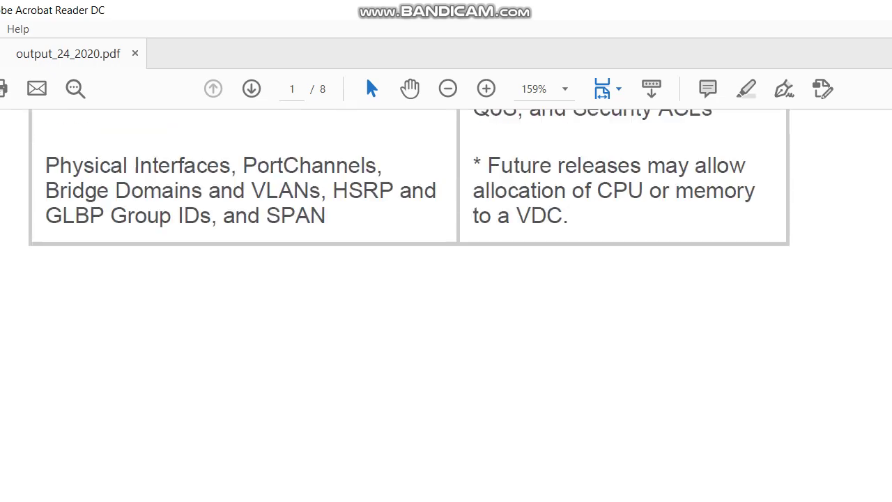
pyautogui.scroll(3, 446, 307)
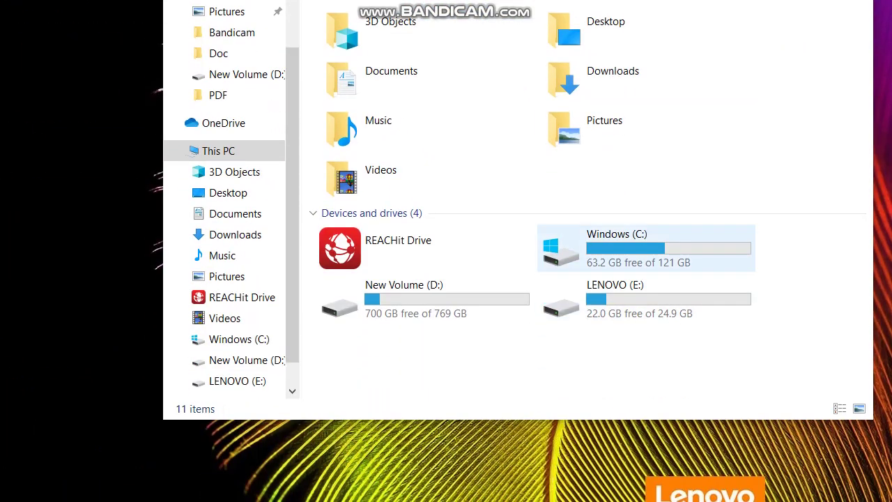
# Step: Maximize File Explorer and open output_24_2020 from D:\abc in Acrobat Reader
pyautogui.click(808, 62)
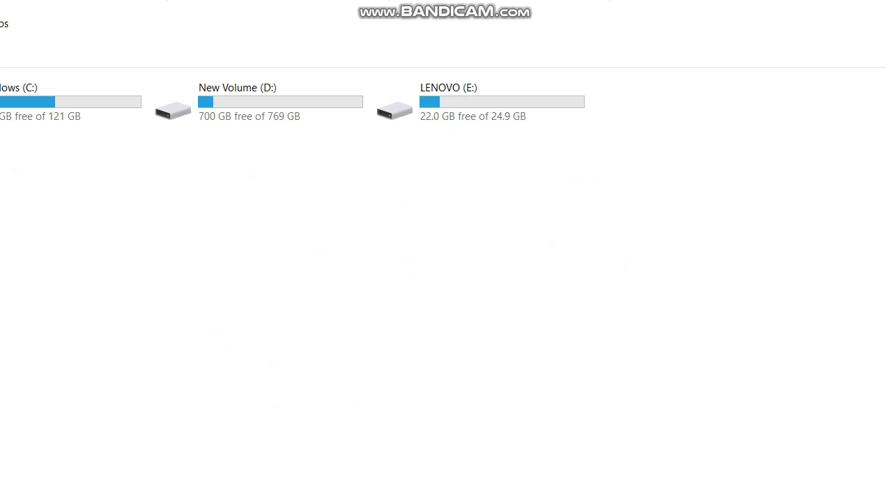
pyautogui.doubleClick(285, 167)
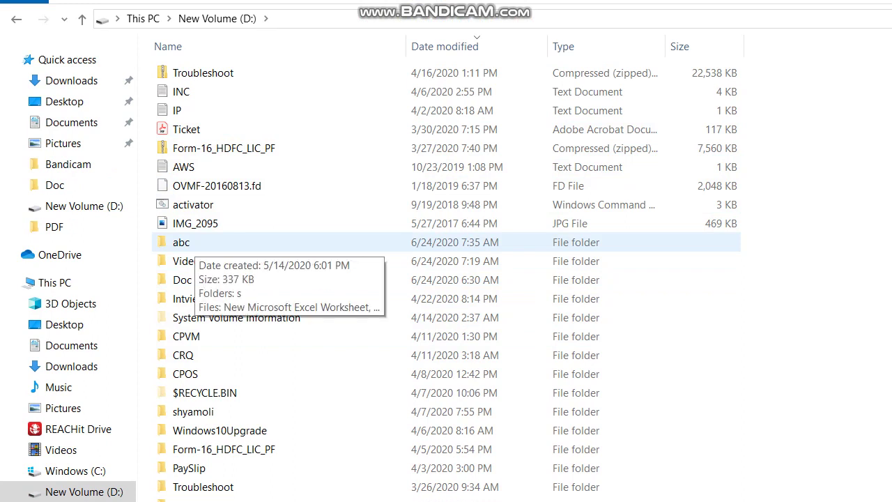
pyautogui.doubleClick(185, 242)
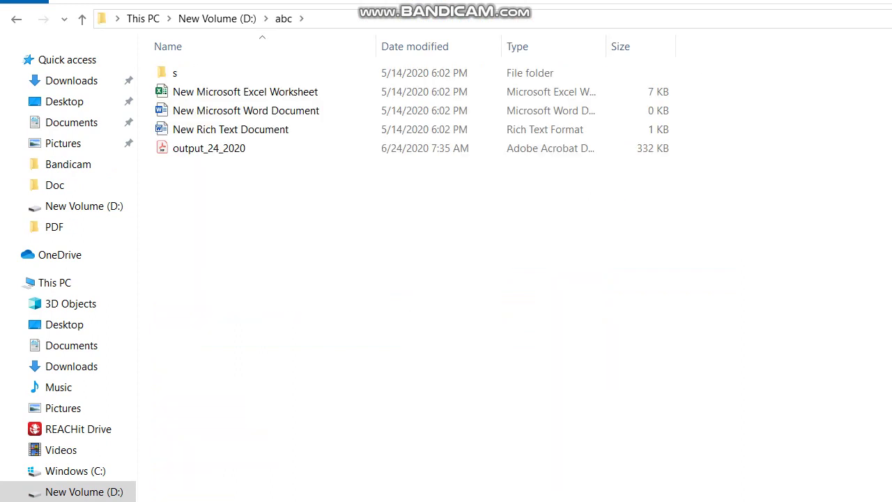
pyautogui.press('End')
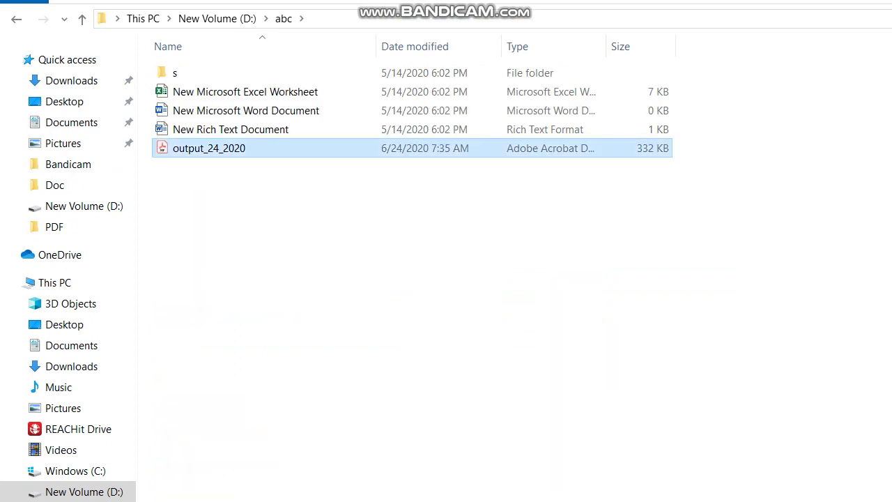
pyautogui.press('Return')
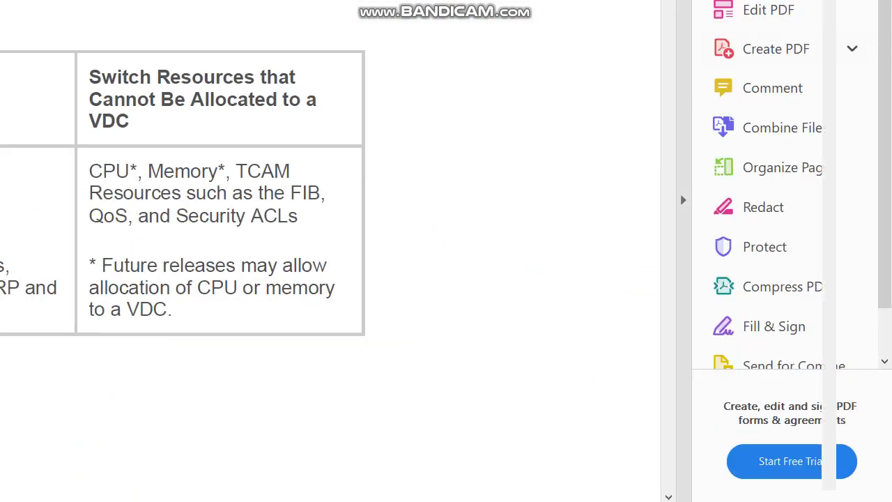
# Step: Hide the Tools pane and scroll past the VDC table into the Proxy Vs Firewall text
pyautogui.click(681, 199)
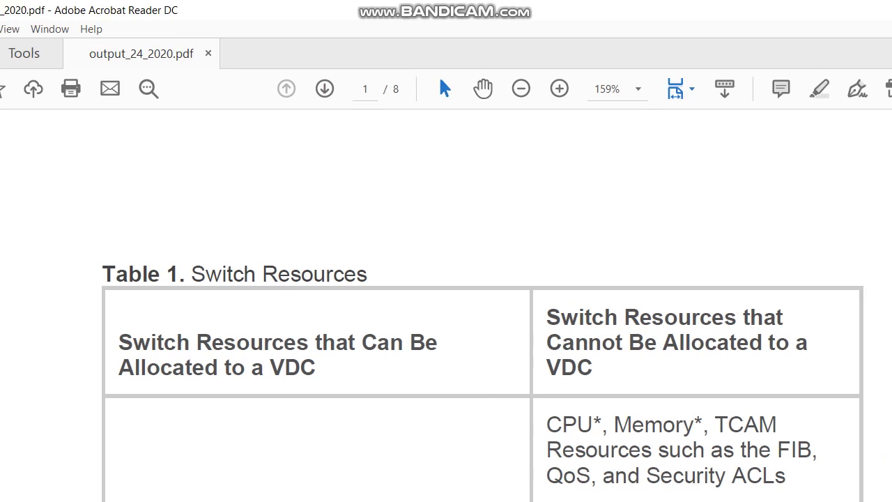
pyautogui.scroll(-3, 446, 279)
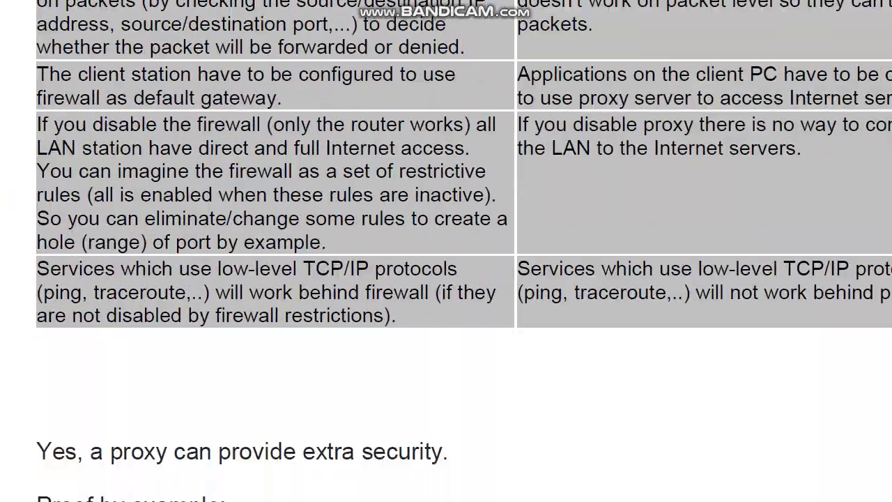
pyautogui.scroll(-5, 446, 279)
pyautogui.scroll(-5, 446, 278)
pyautogui.scroll(-5, 446, 279)
pyautogui.scroll(-5, 446, 278)
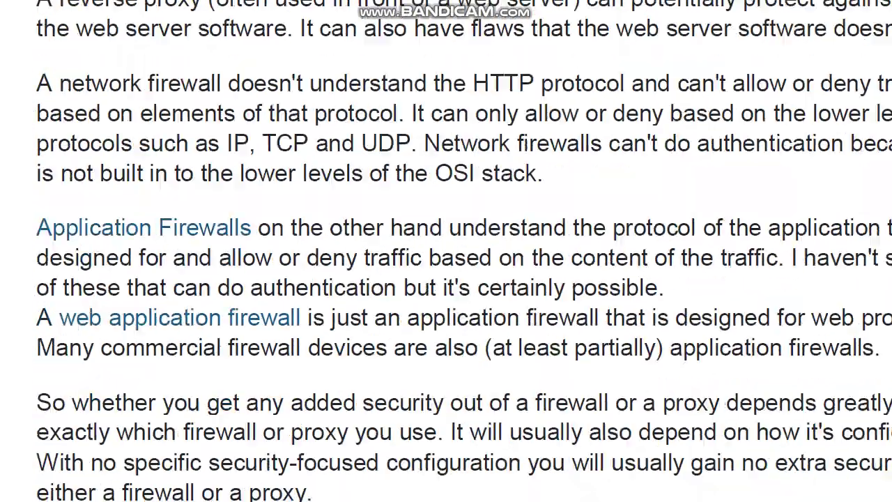
pyautogui.scroll(-4, 446, 278)
pyautogui.scroll(-4, 446, 279)
pyautogui.scroll(-4, 446, 278)
pyautogui.scroll(-5, 445, 279)
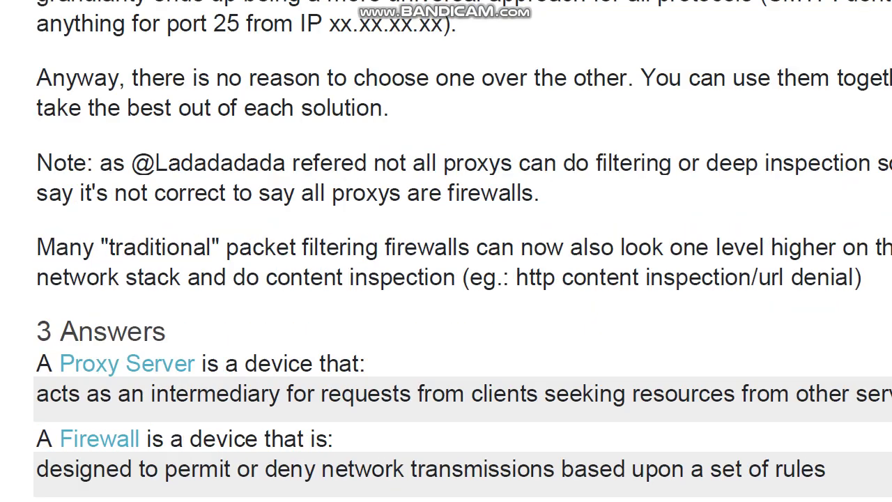
pyautogui.scroll(-5, 446, 279)
pyautogui.scroll(-5, 446, 279)
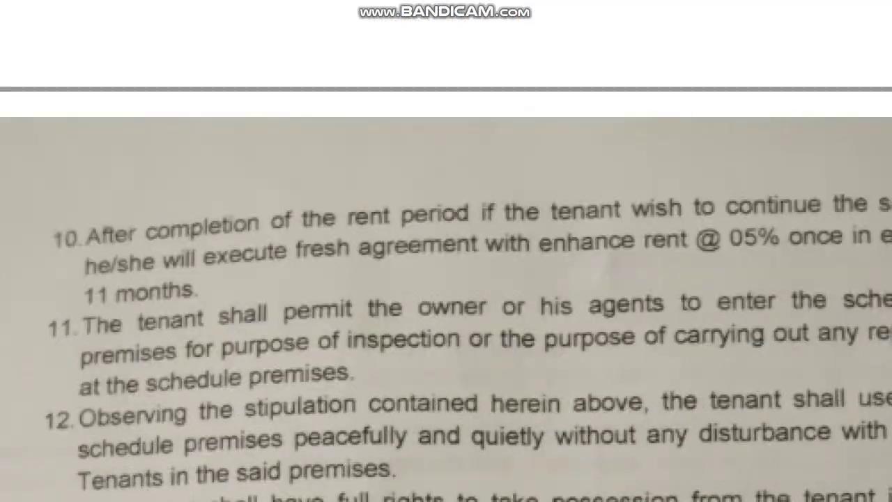